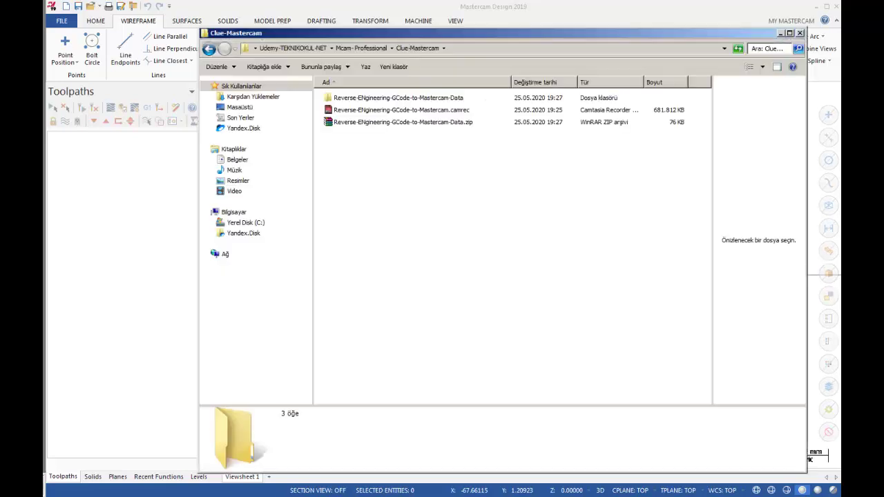
- Rename the data folder to Reverse-Engineering-GCode-to-Mastercam-Data, fixing the capital N
left_click(364, 100)
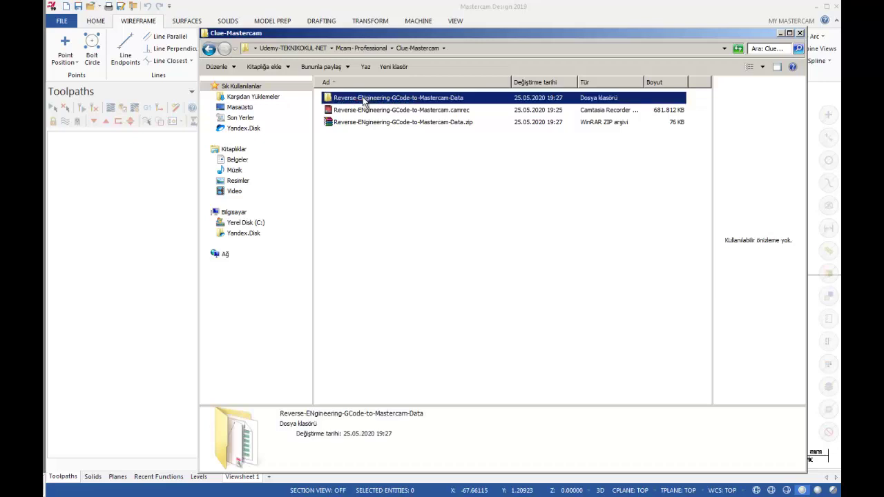
left_click(364, 99)
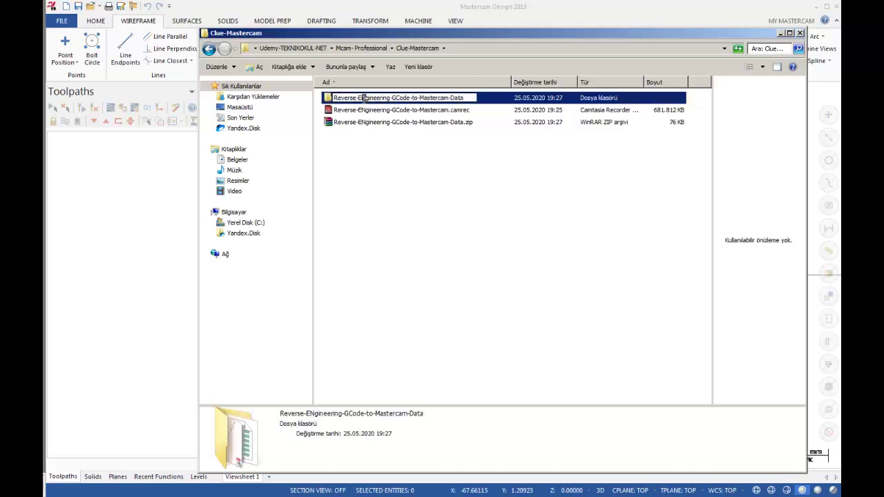
key("BackSpace")
type("n")
left_click(372, 148)
- Try the same capital-N fix on the recording file; the file-in-use warning blocks it
left_click(364, 111)
left_click(364, 111)
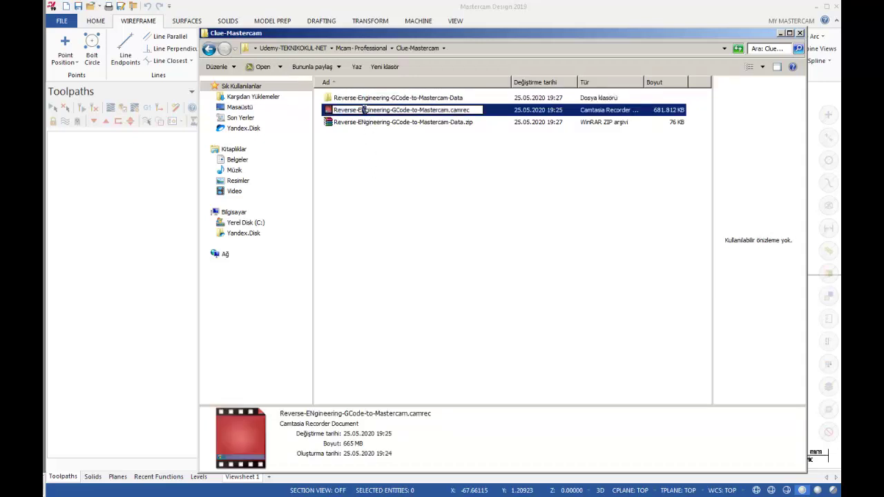
key("BackSpace")
type("n")
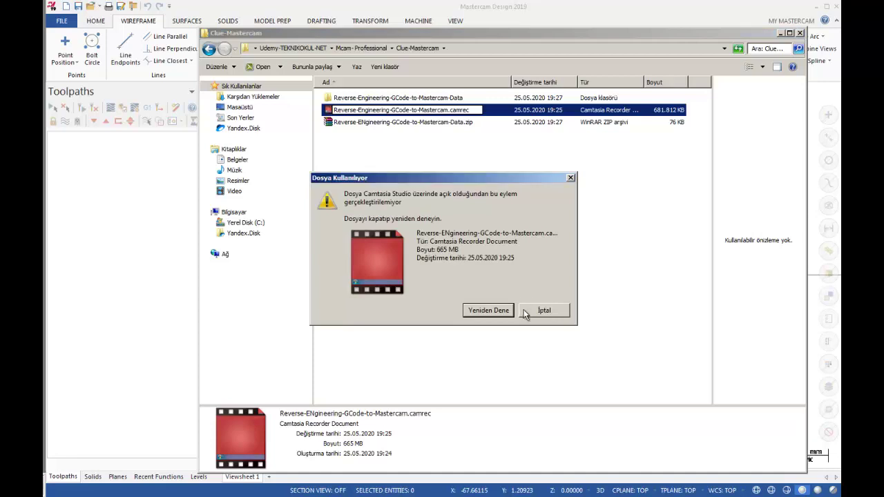
left_click(544, 313)
- Leave the zip archive name unchanged, then open the data folder and 1453.txt
left_click(364, 124)
left_click(362, 122)
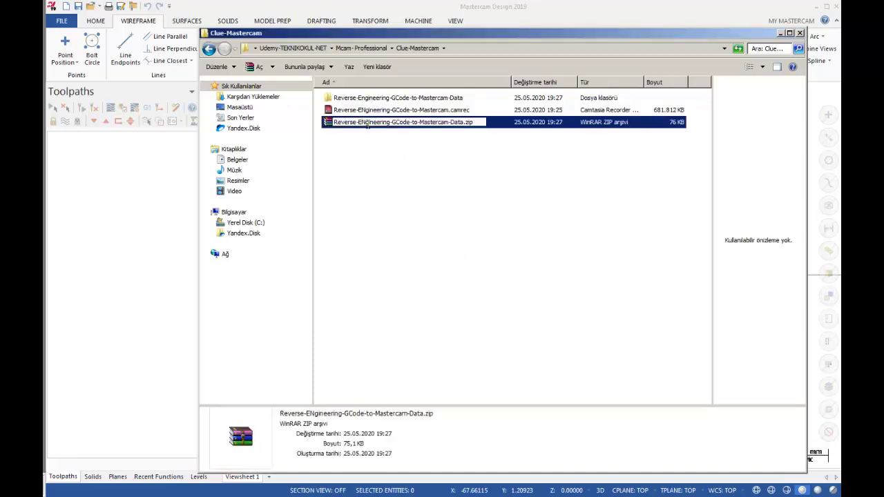
left_click(350, 185)
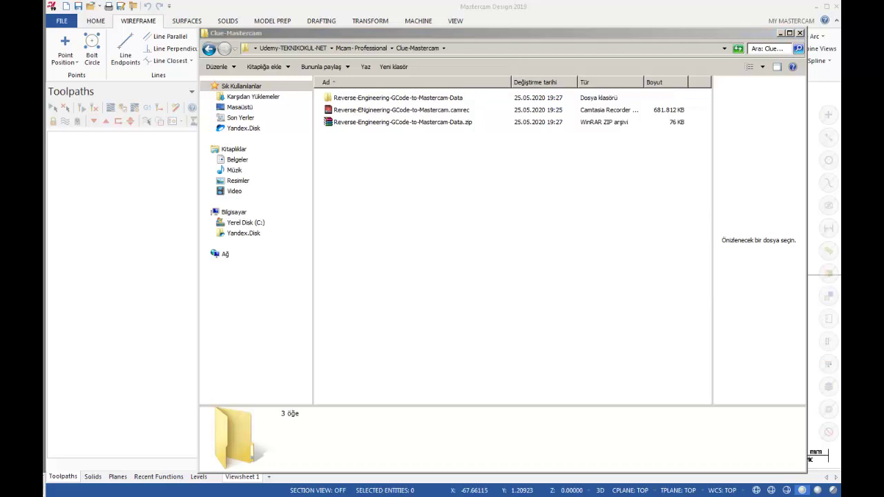
double_click(356, 98)
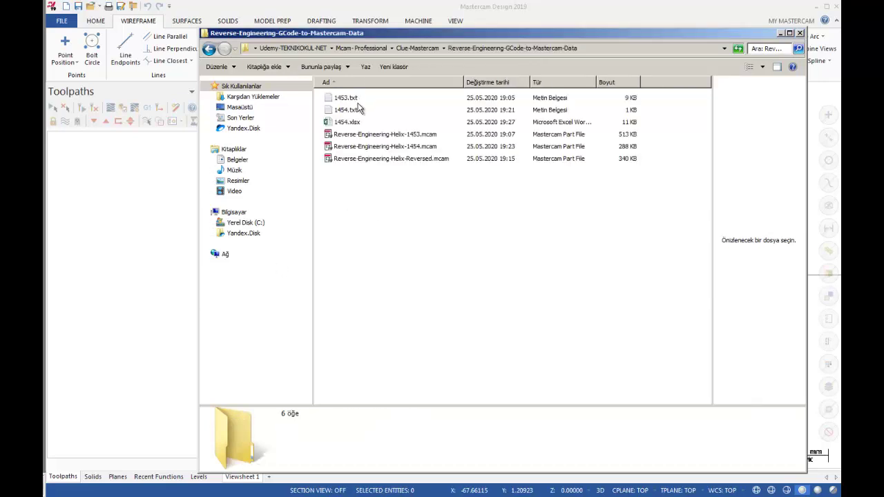
double_click(346, 98)
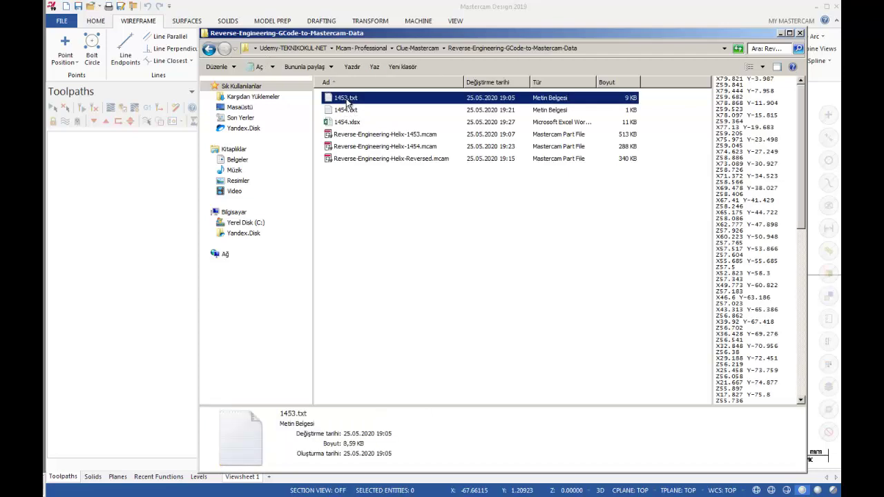
- Scroll through 1453.txt's X Y Z coordinate lines to the end and back to the top
left_click_drag(311, 74, 307, 94)
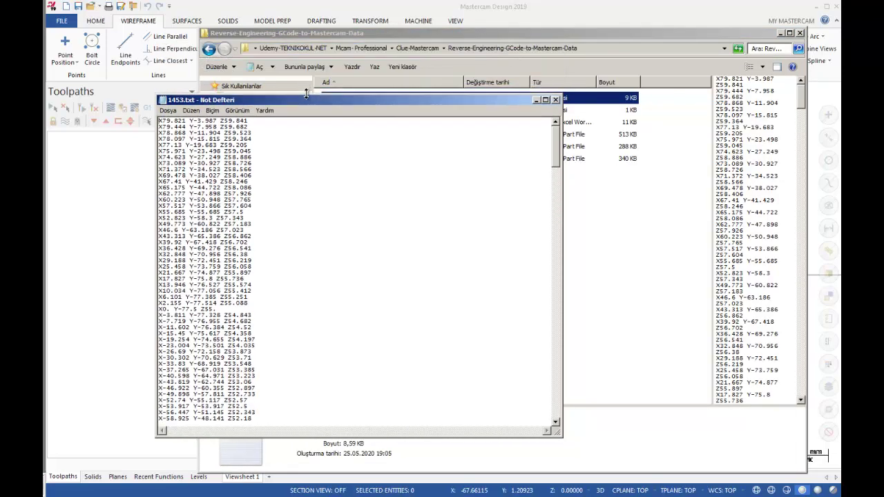
left_click_drag(159, 121, 245, 121)
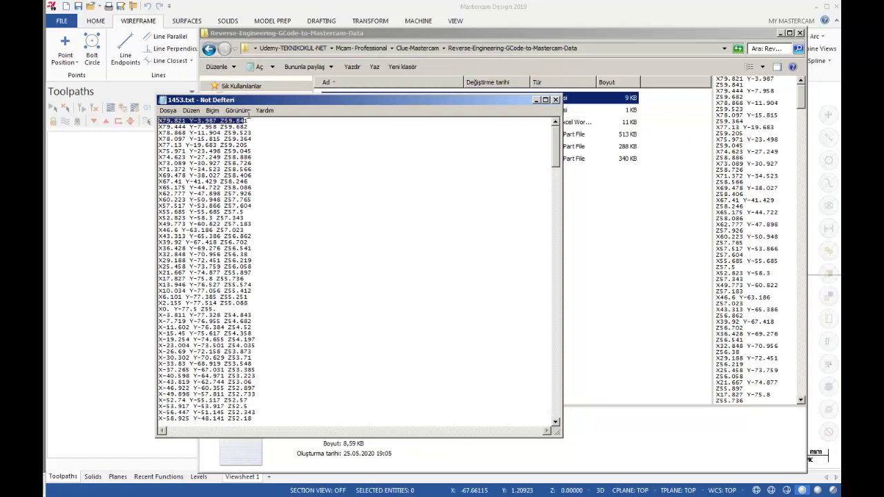
left_click_drag(557, 146, 557, 407)
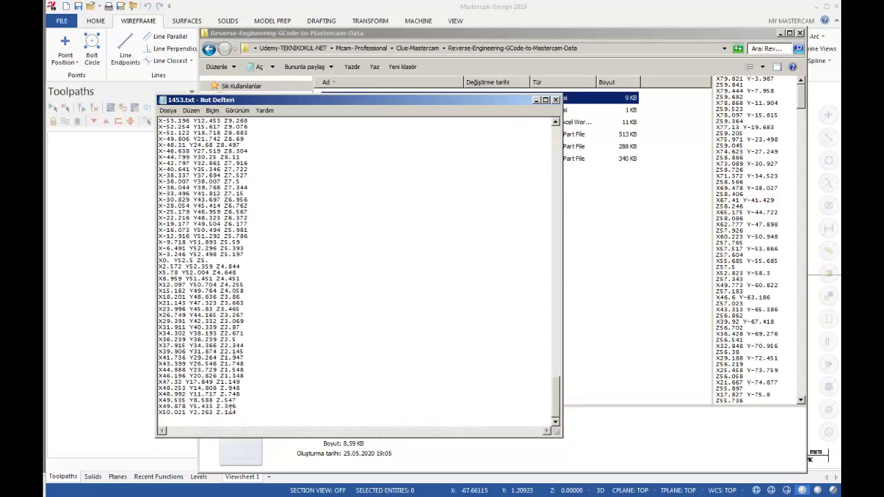
left_click_drag(239, 412, 159, 9)
left_click_drag(558, 312, 556, 132)
left_click(380, 221)
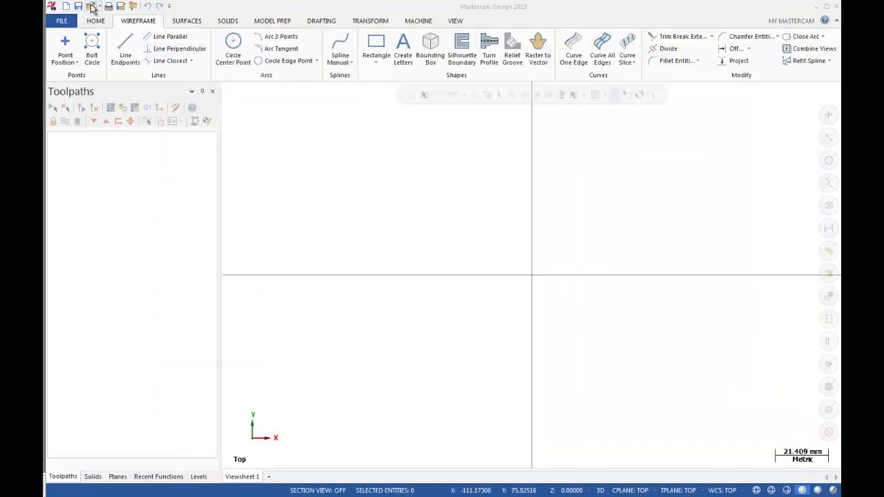
- Open 1453.txt from the data folder with the file type set to All Files (*.*)
left_click(91, 7)
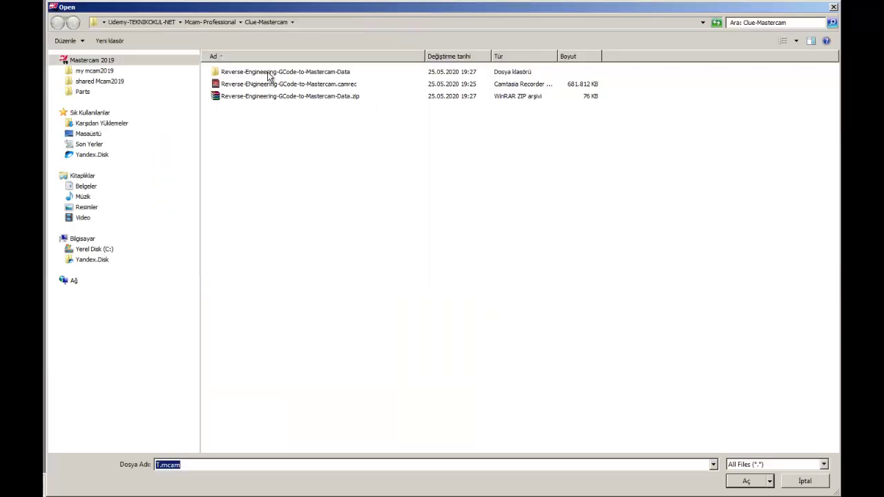
double_click(269, 73)
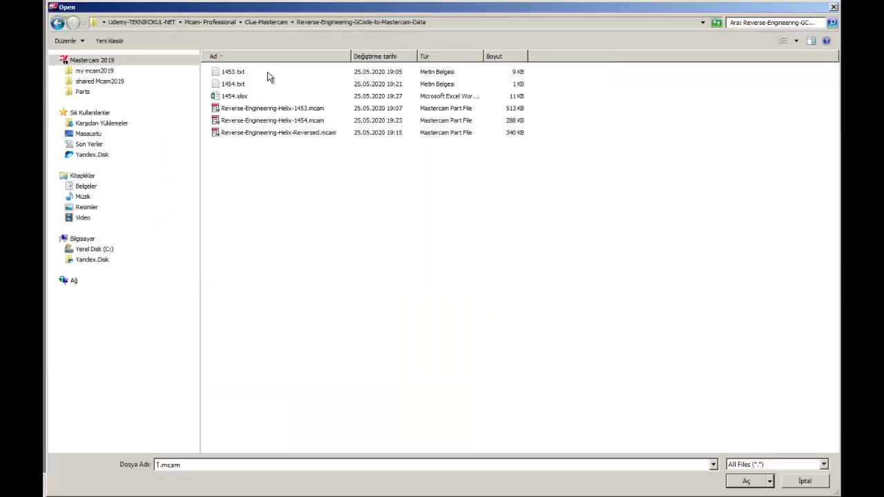
left_click(767, 464)
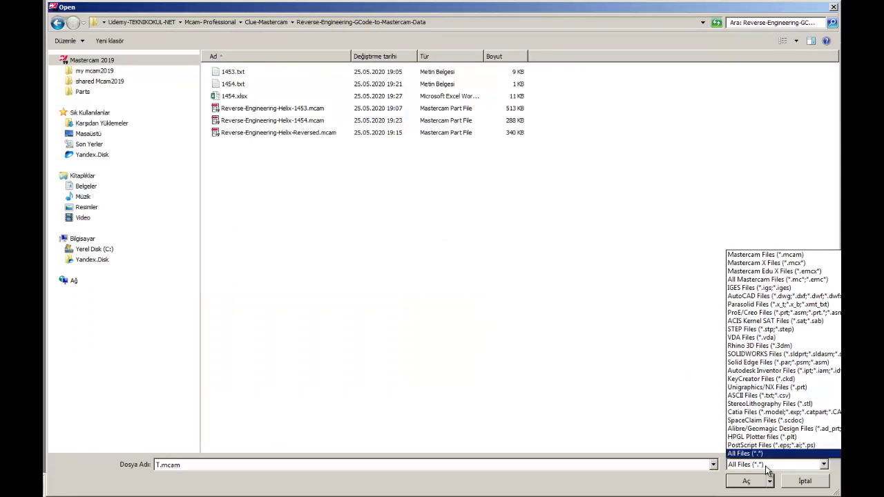
left_click(766, 466)
left_click(227, 72)
double_click(228, 74)
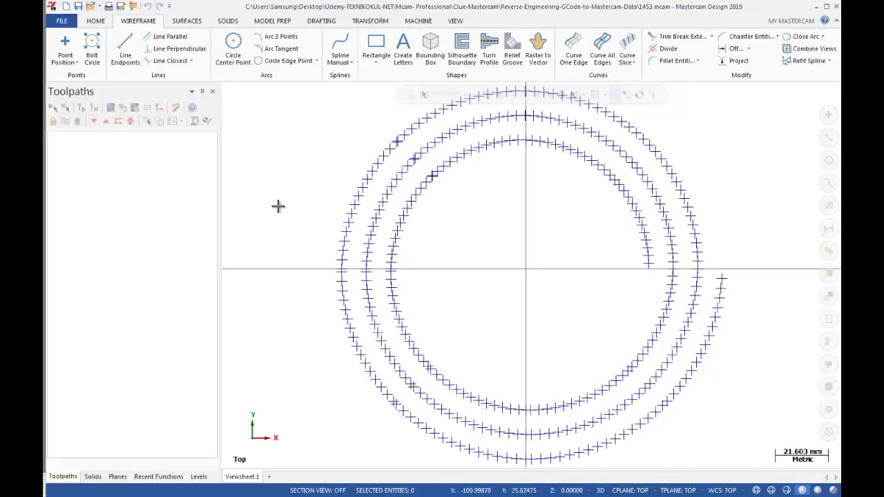
- Narrow the Toolpaths panel and view the point spiral in Isometric, then Top at half scale
left_click_drag(219, 224, 158, 223)
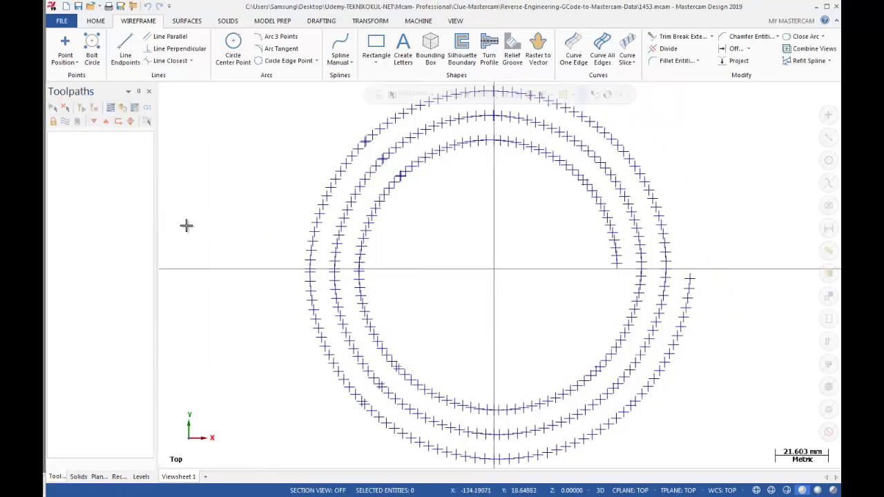
right_click(228, 222)
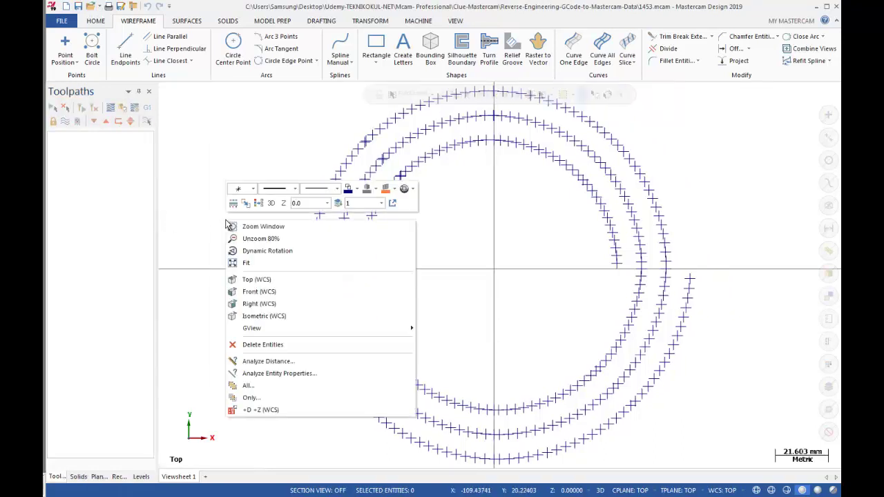
left_click(262, 316)
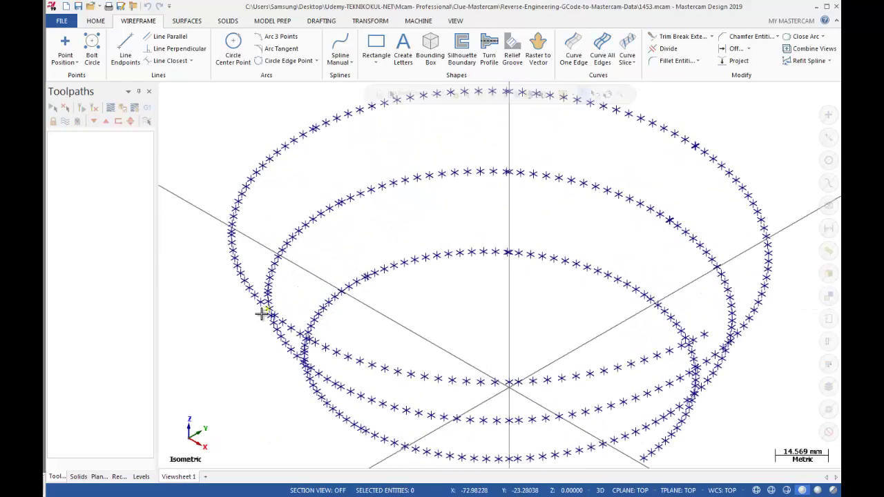
scroll(366, 249, "down", 1)
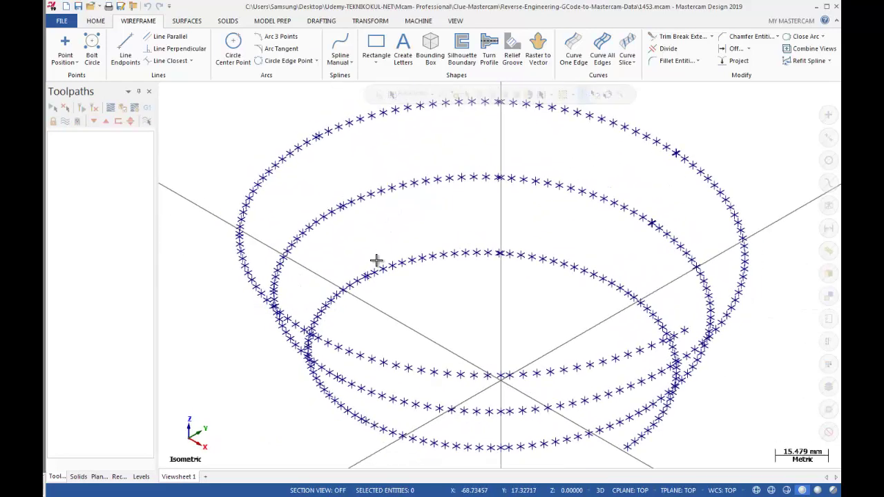
right_click(248, 160)
left_click(271, 215)
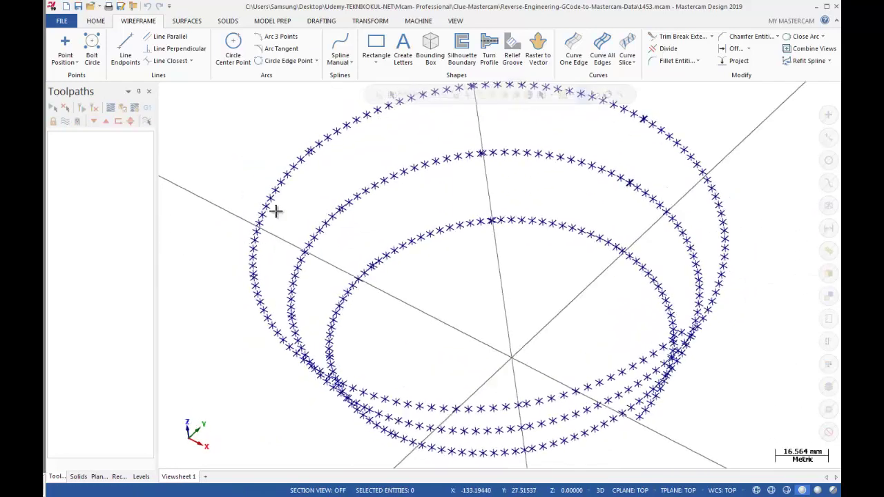
key("F2")
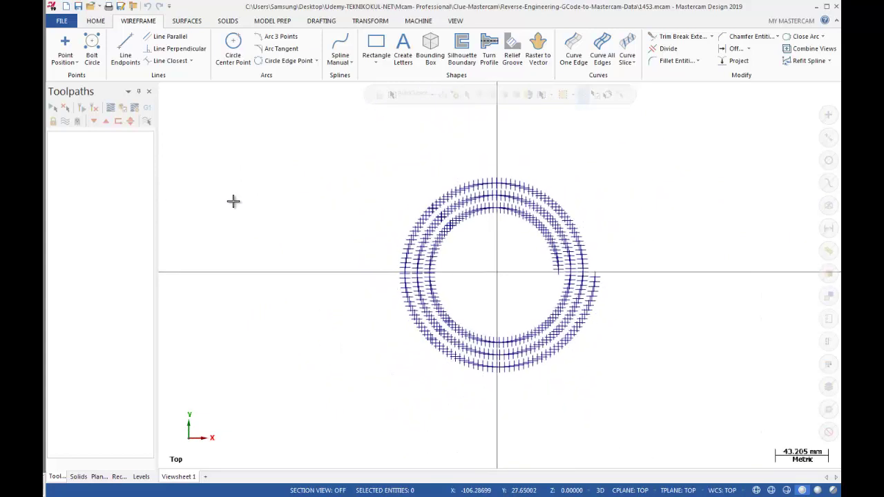
left_click(340, 63)
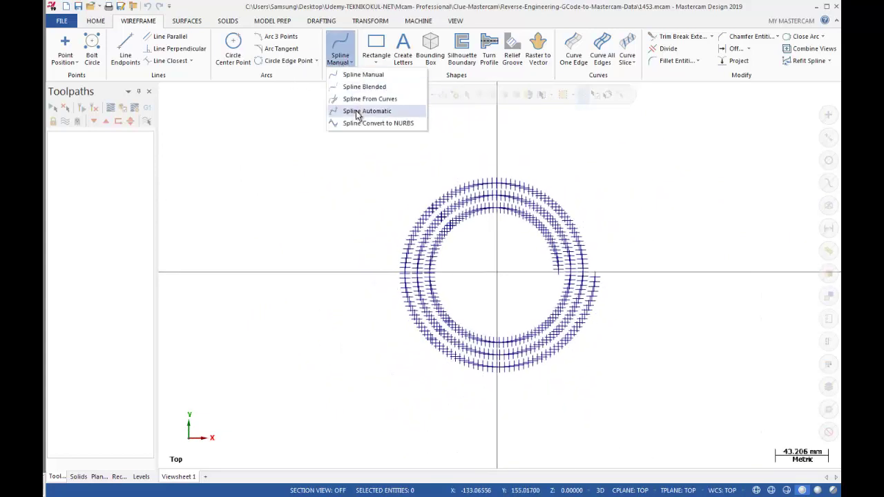
- Create an automatic spline from the spiral's outer-end point to its inner-end point
left_click(358, 111)
right_click(320, 179)
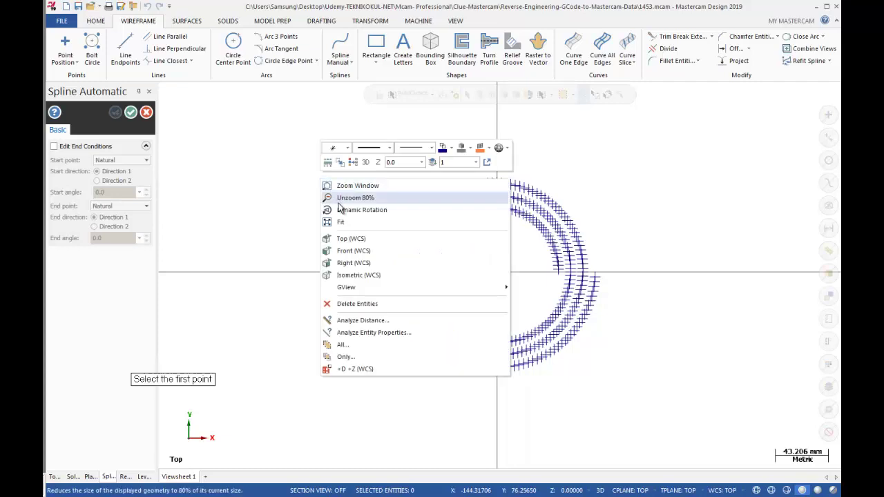
left_click(346, 225)
middle_click_drag(524, 278, 685, 142)
left_click(673, 177)
left_click(682, 185)
left_click(568, 273)
left_click(131, 112)
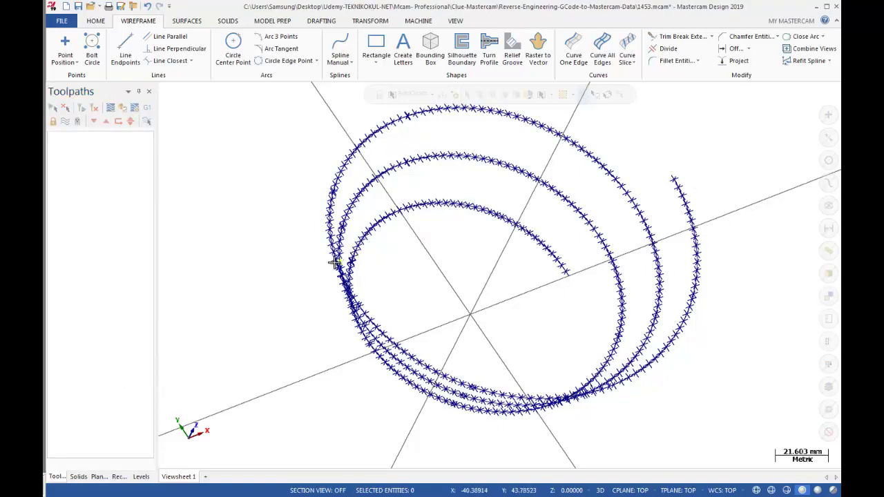
- Return to Top view, window-select the spiral geometry, and zoom into the area above it
right_click(241, 225)
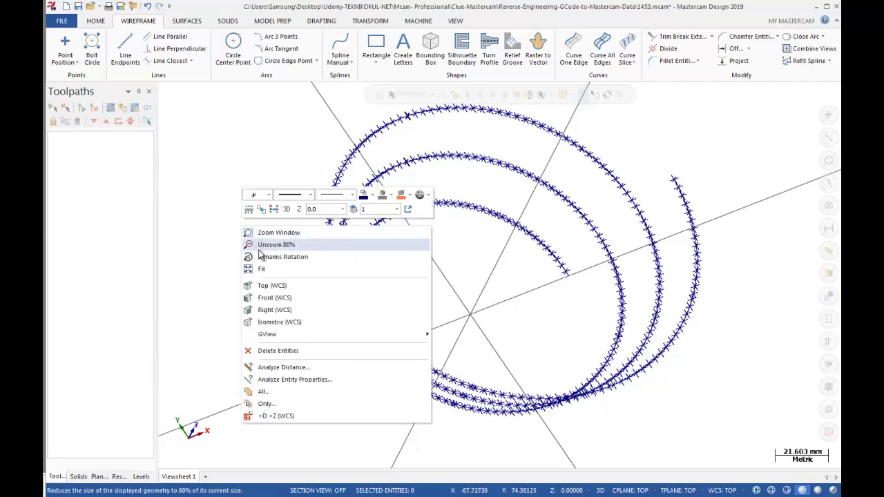
left_click(271, 286)
scroll(254, 268, "down", 4)
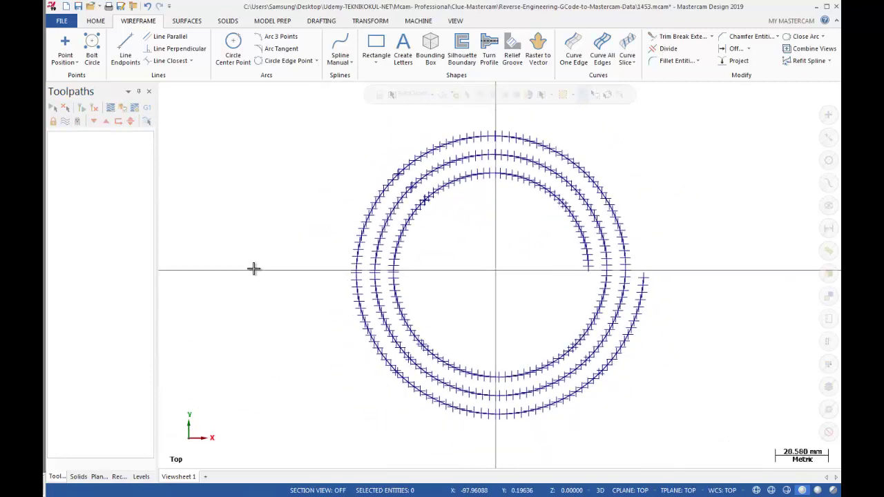
left_click_drag(372, 149, 682, 414)
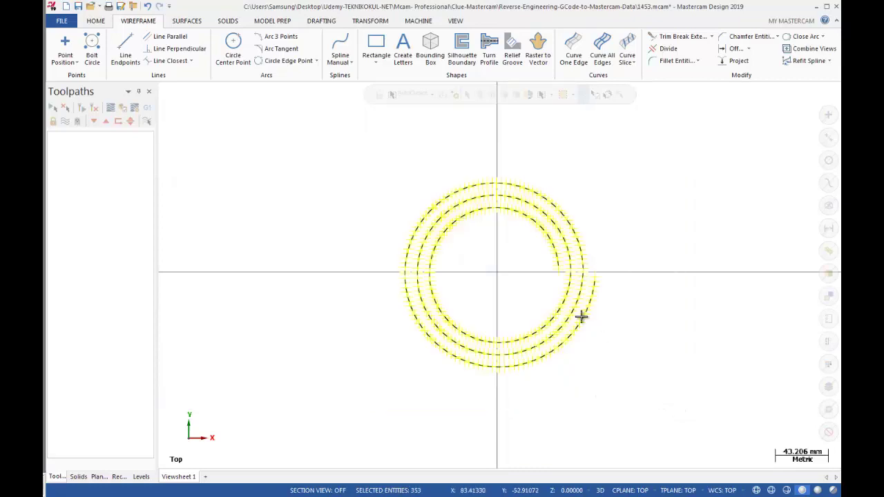
right_click(370, 173)
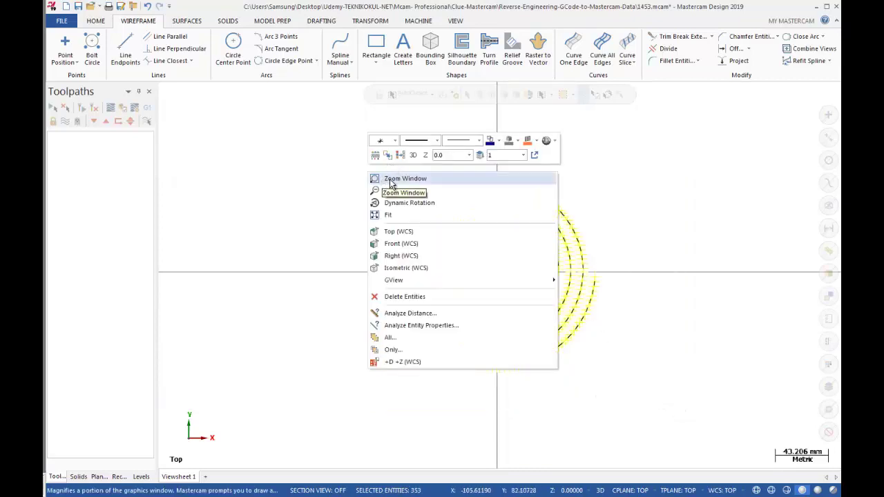
left_click(395, 178)
left_click_drag(476, 177, 506, 199)
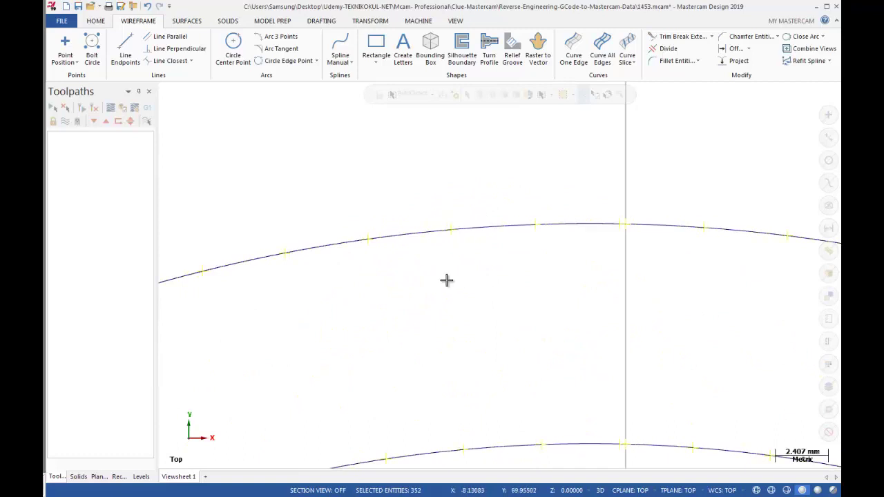
- Deselect the points, fit the helix spline to the window, and orbit it into 3D
right_click(340, 171)
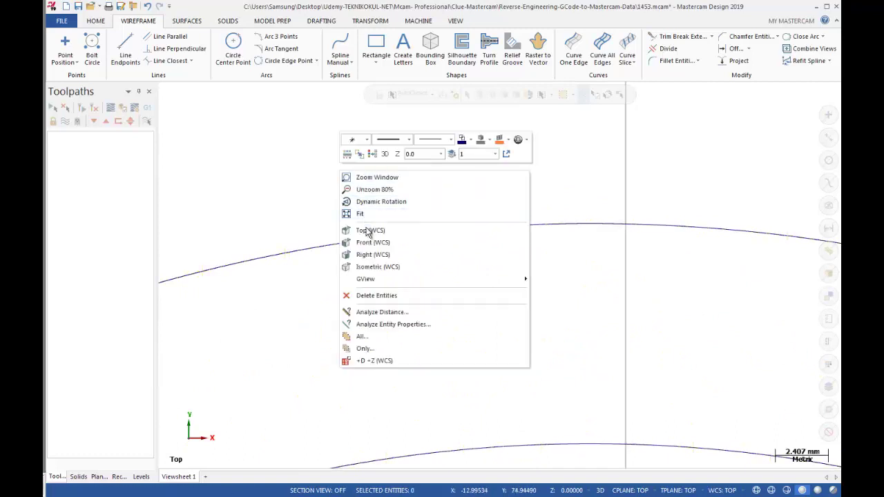
left_click(367, 229)
right_click(351, 187)
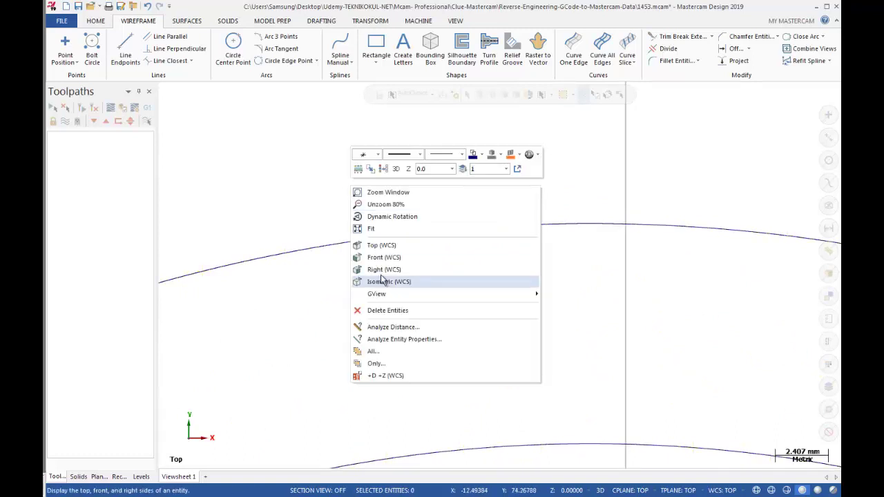
left_click(384, 232)
middle_click_drag(416, 256, 296, 180)
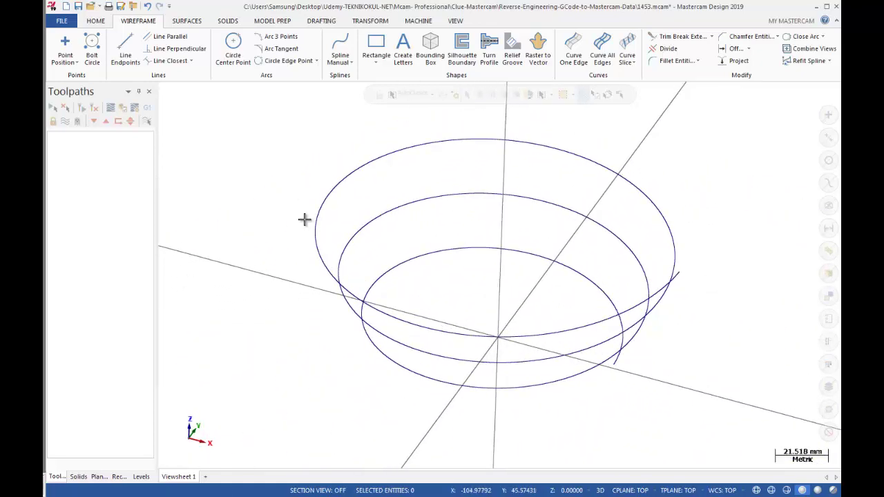
- Add the default Mill machine definition
left_click(418, 21)
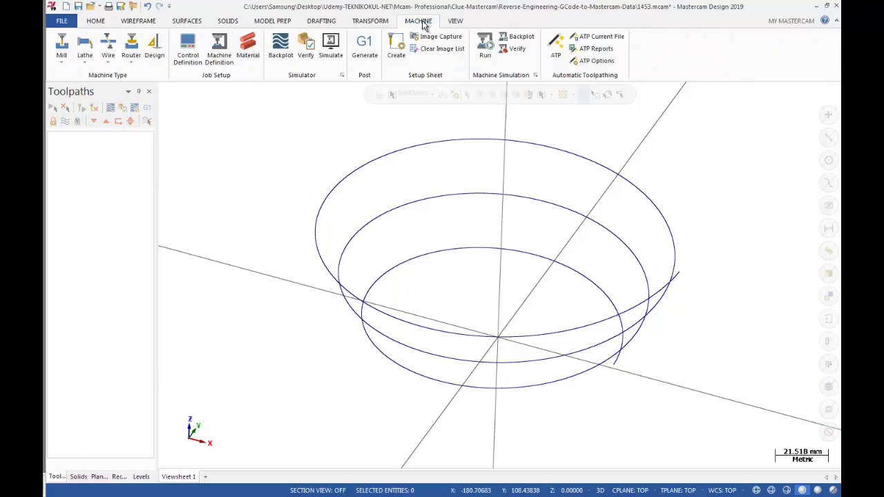
left_click(61, 60)
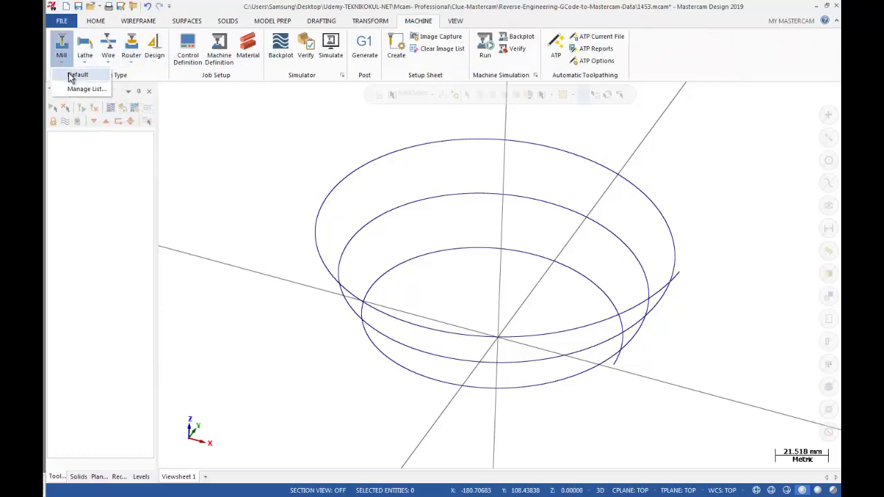
left_click(68, 78)
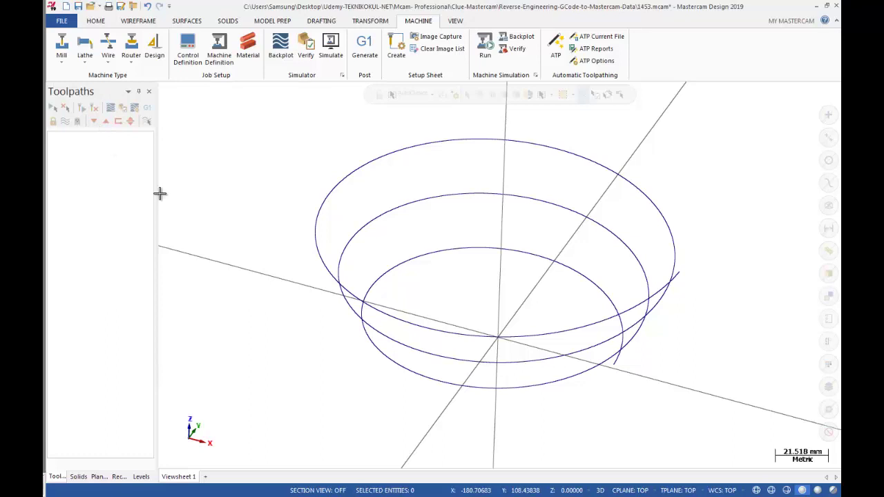
- Start a Contour toolpath in Toolpath Group-1 and chain the helix spline
left_click_drag(154, 194, 218, 200)
right_click(111, 164)
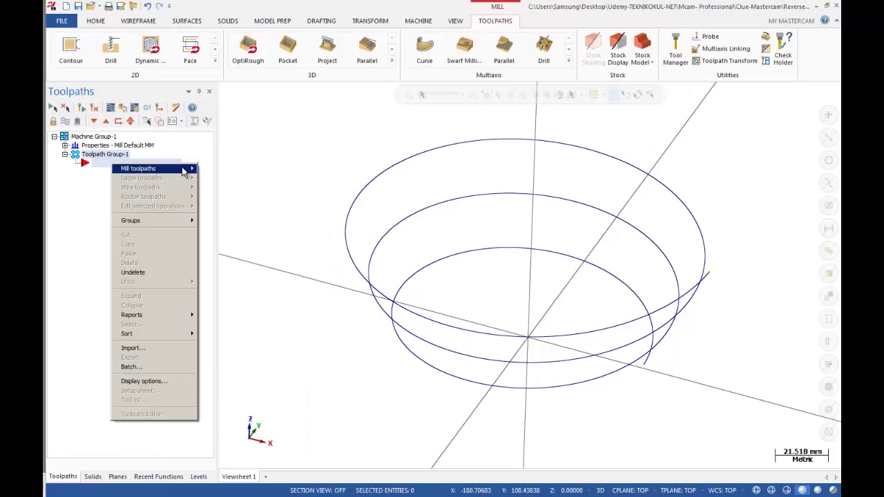
mouse_move(183, 171)
left_click(228, 182)
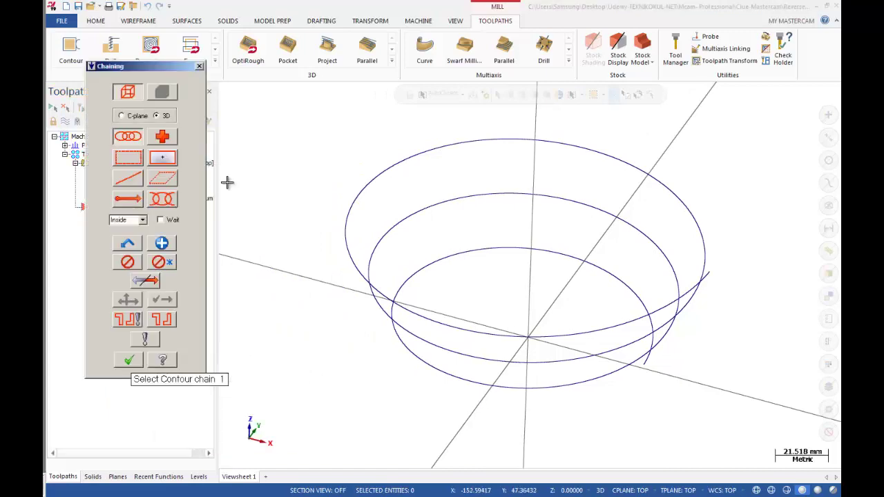
left_click(693, 285)
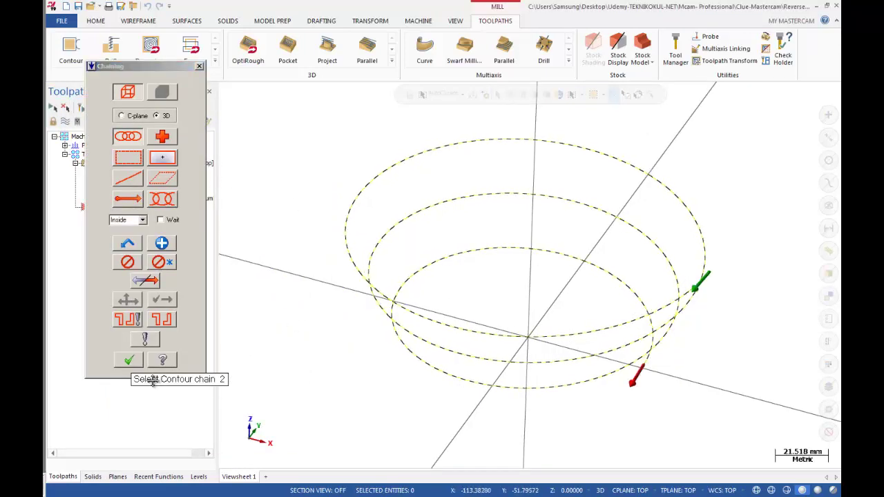
left_click(129, 360)
left_click(149, 90)
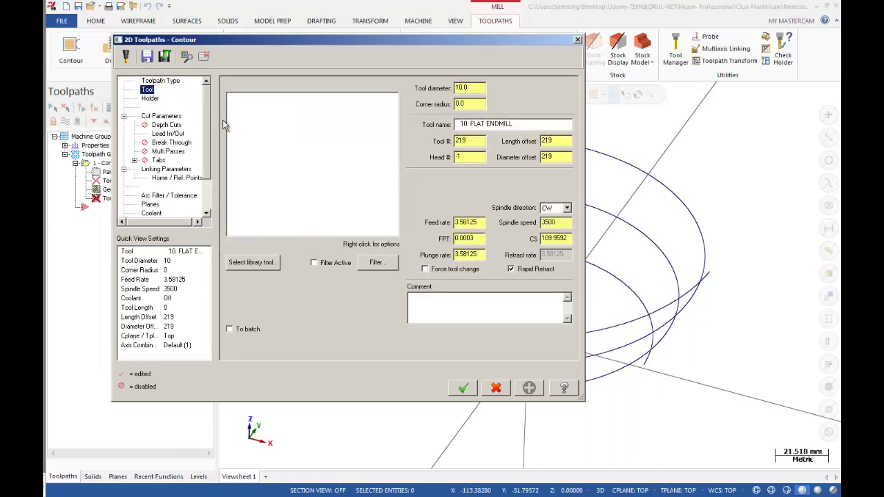
- Create a new ball endmill tool for the contour toolpath
right_click(253, 130)
left_click(278, 143)
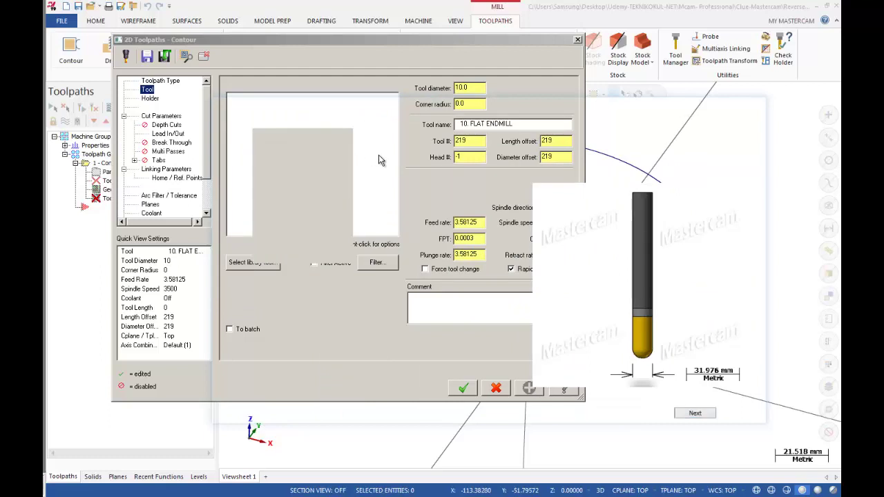
left_click(692, 413)
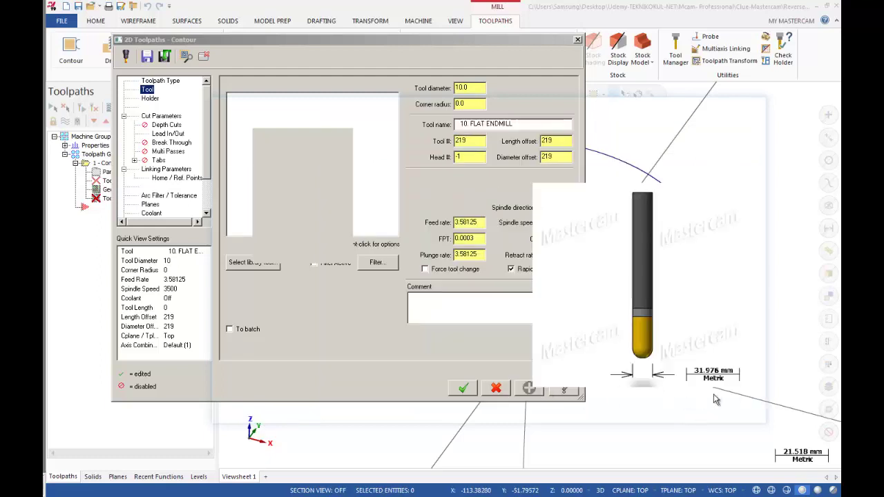
left_click(736, 413)
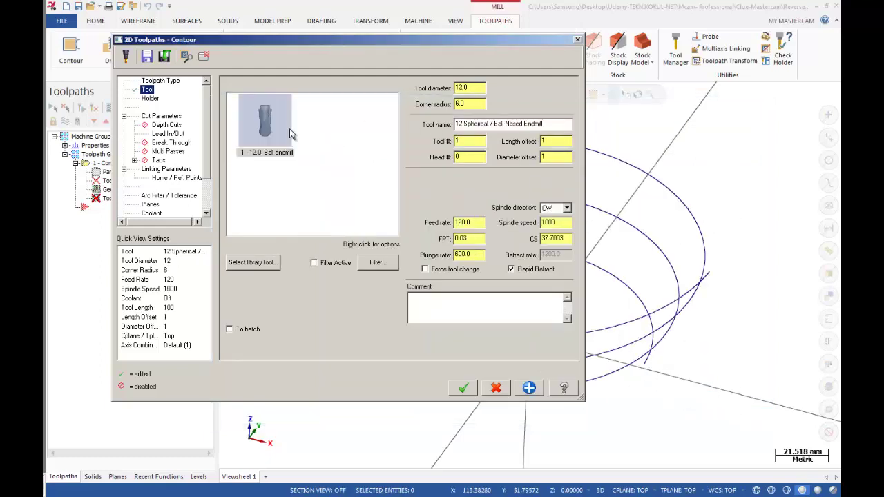
- Set the ball endmill diameter to 6, with feed per tooth 0.1 and cutting speed 150
right_click(265, 122)
left_click(297, 147)
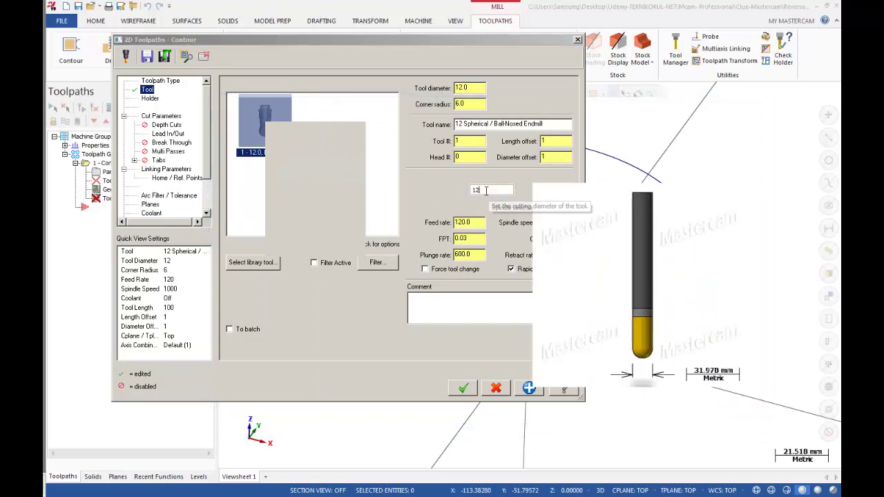
type("6")
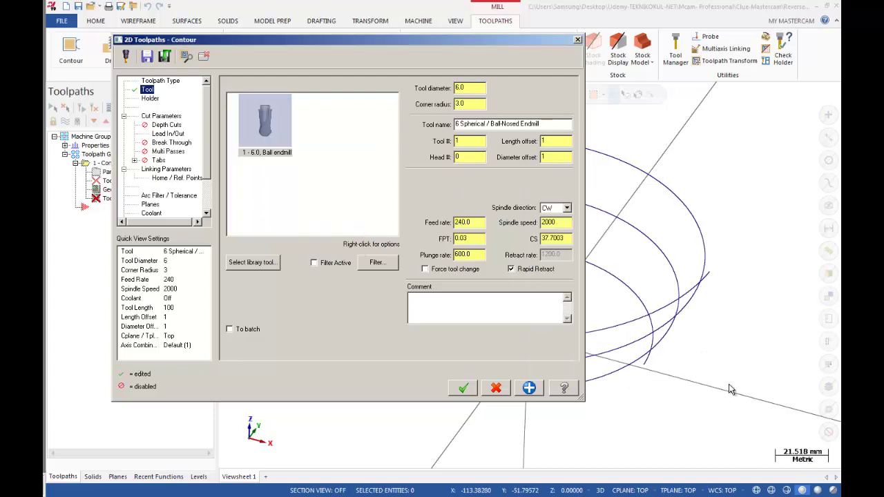
left_click(320, 195)
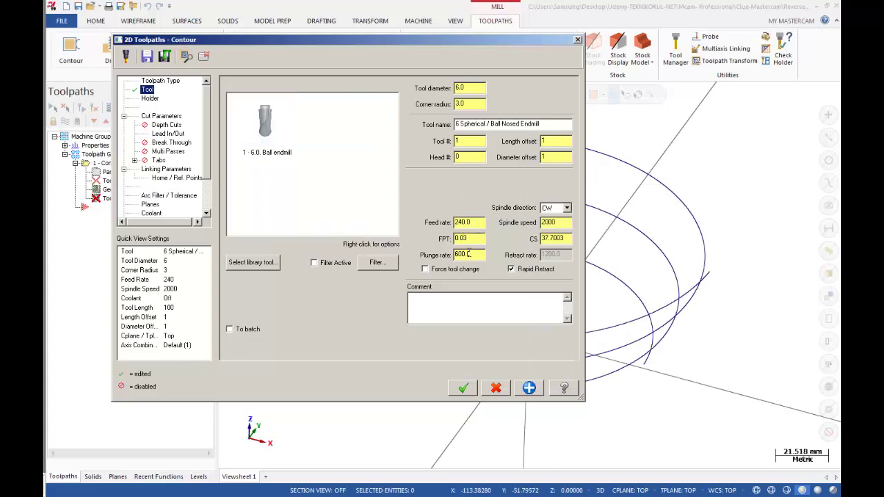
type("1")
double_click(552, 237)
type("1")
left_click(479, 256)
- Set the Cut Parameters compensation type to Off
left_click(153, 115)
left_click(342, 101)
left_click(329, 148)
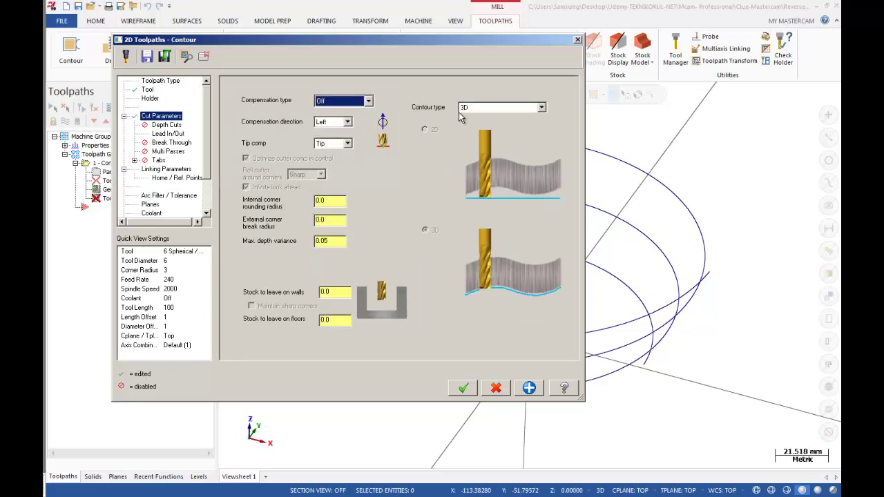
- In Linking Parameters enter Retract 5.0 and Feed plane 3.0, make Top of stock incremental, and accept
left_click(336, 124)
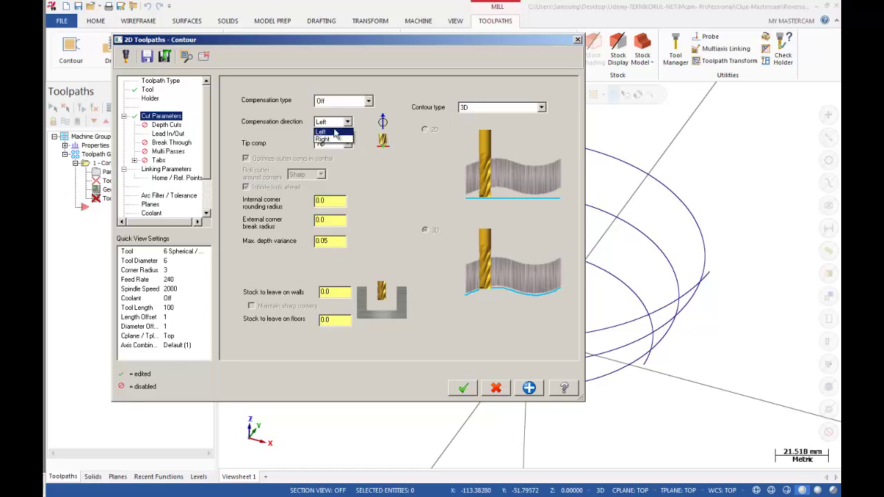
left_click(168, 134)
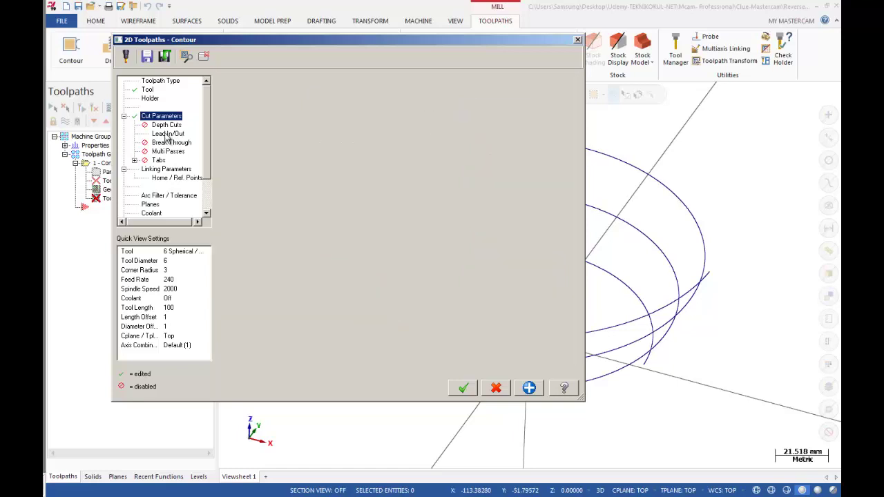
left_click(166, 170)
left_click_drag(418, 155, 371, 154)
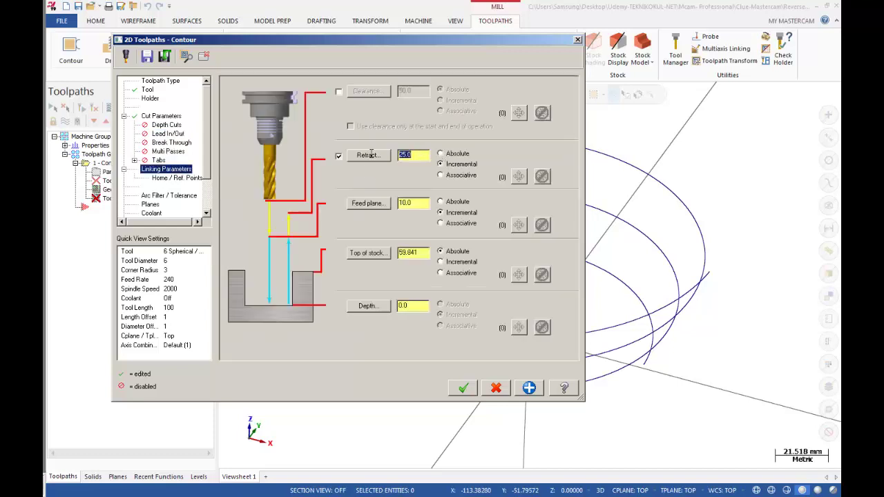
type("5")
left_click_drag(420, 203, 377, 203)
type("3")
left_click(440, 262)
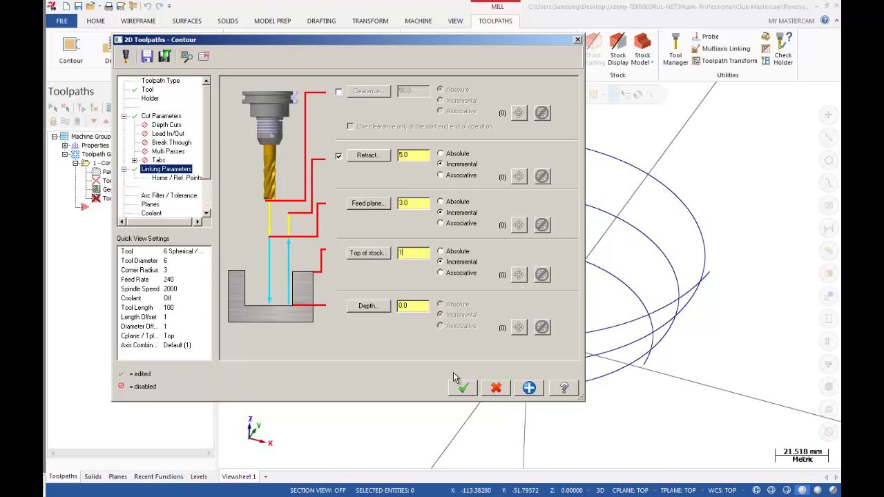
left_click(463, 387)
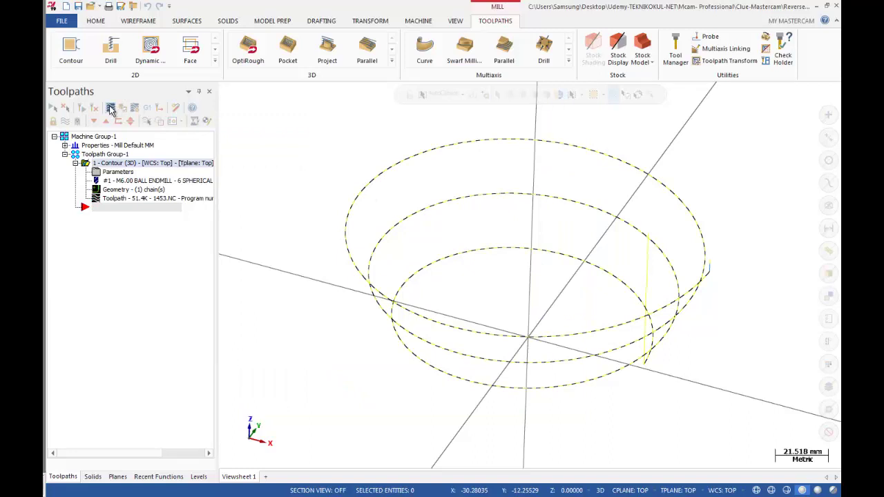
- Play the backplot of the Contour (3D) operation along the helix, then close it
left_click(111, 108)
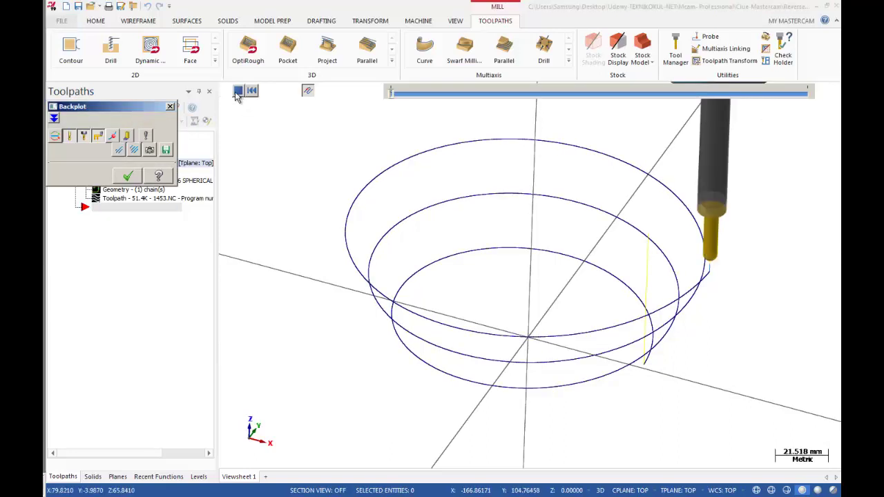
left_click(225, 90)
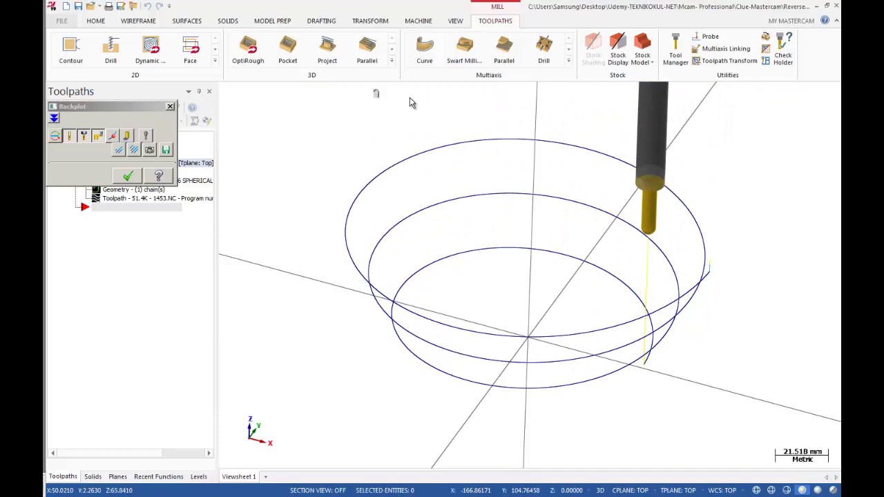
left_click(129, 178)
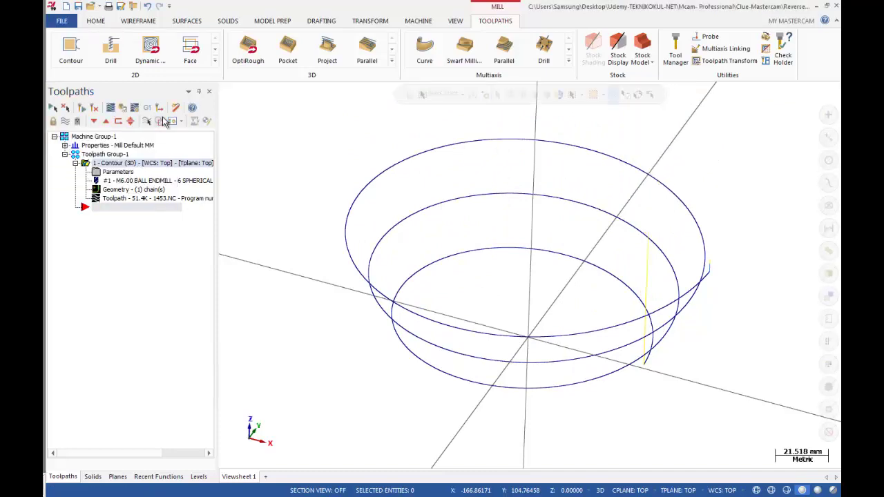
- Orbit and zoom around the three-loop helix, toggling toolpath display, to view its turns from a low side angle
middle_click_drag(489, 235, 487, 253)
key("alt+t")
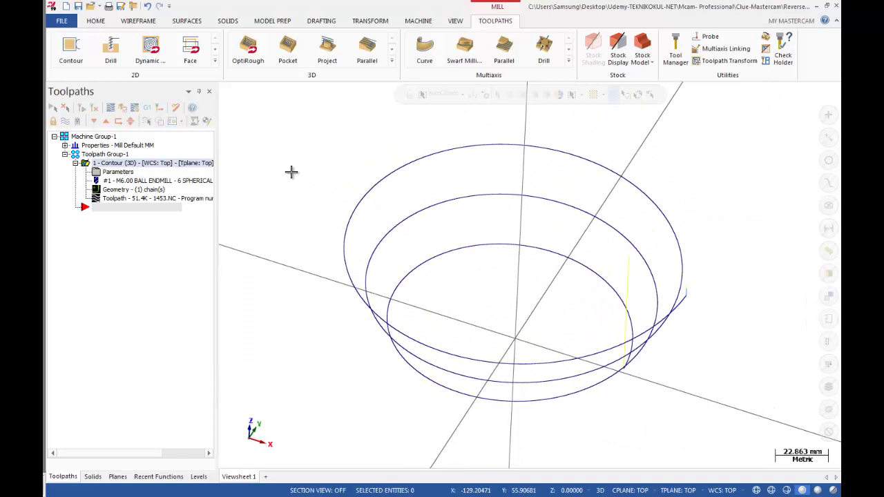
scroll(332, 199, "up", 1)
scroll(332, 198, "down", 2)
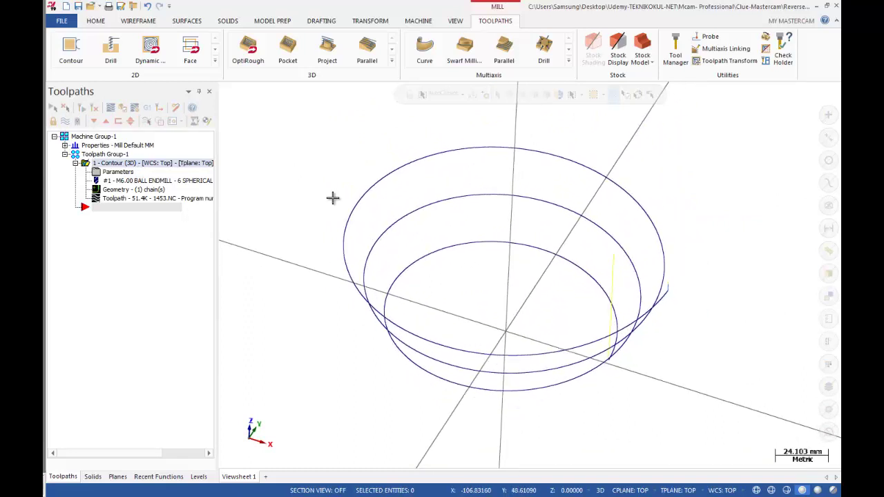
middle_click_drag(330, 214, 306, 192)
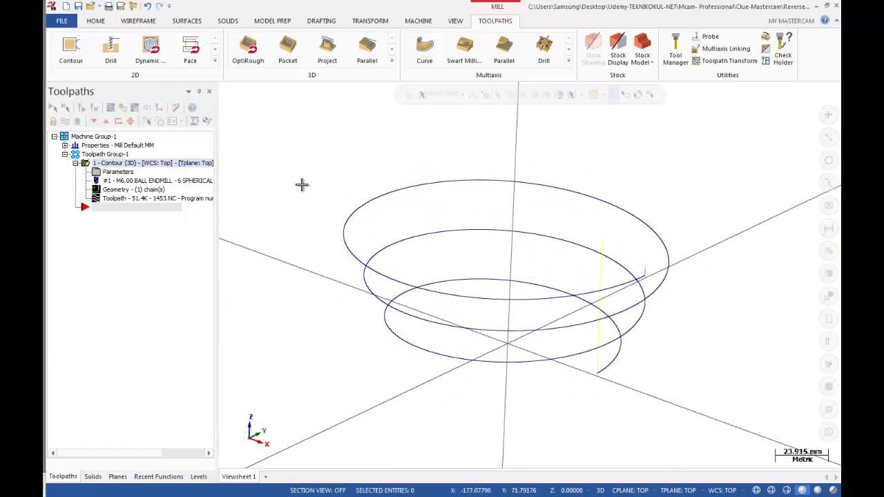